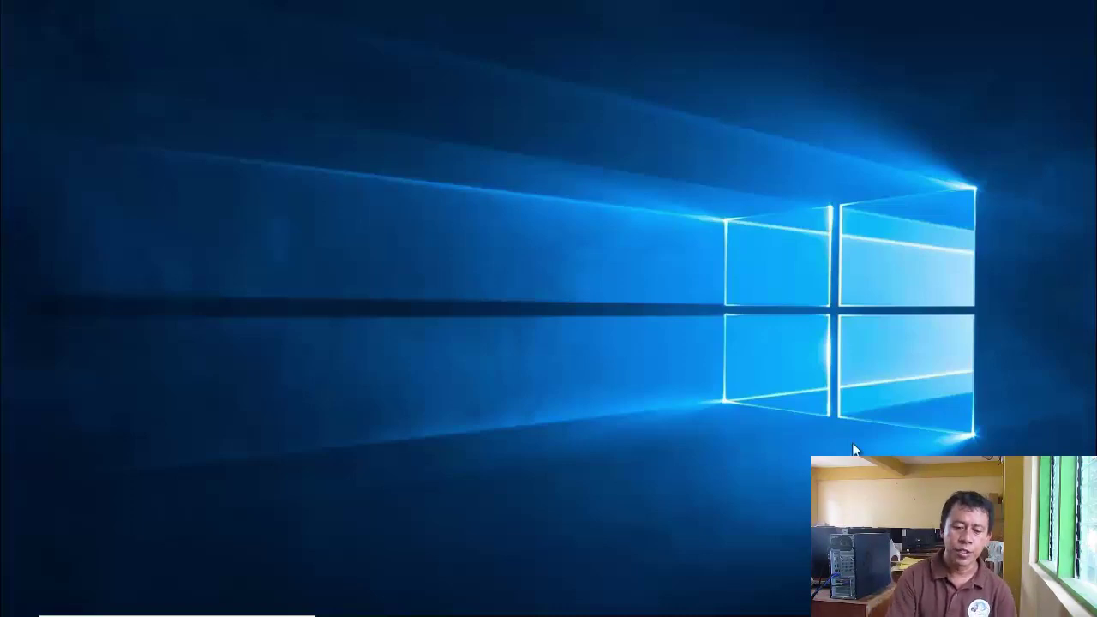
# - Search Windows for "privacy" and open the Privacy settings
pyautogui.moveTo(691, 602)
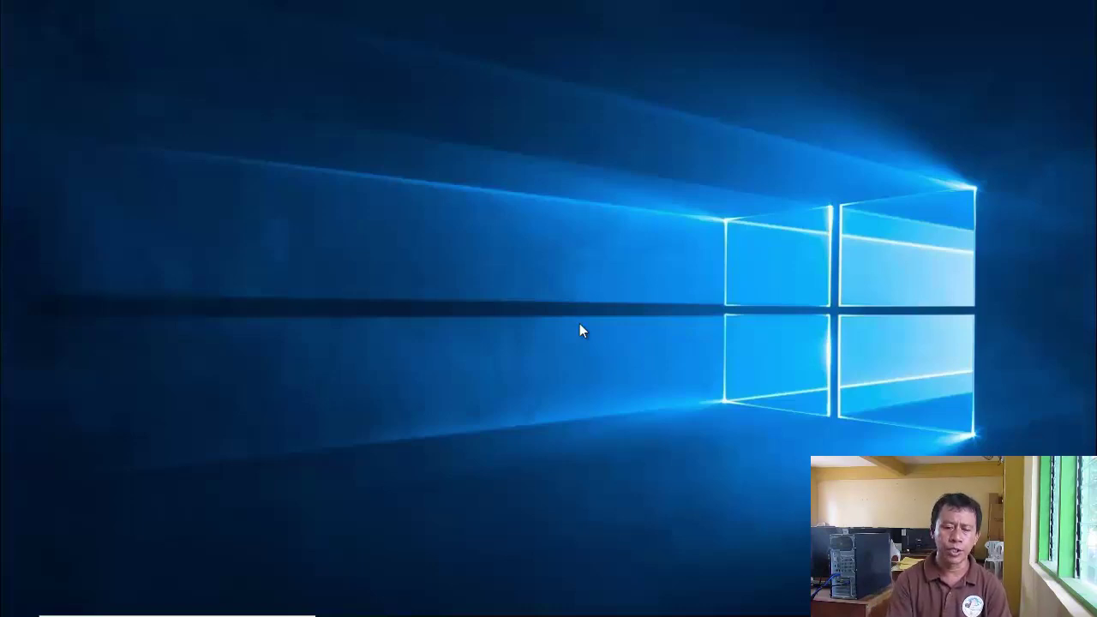
pyautogui.moveTo(283, 614)
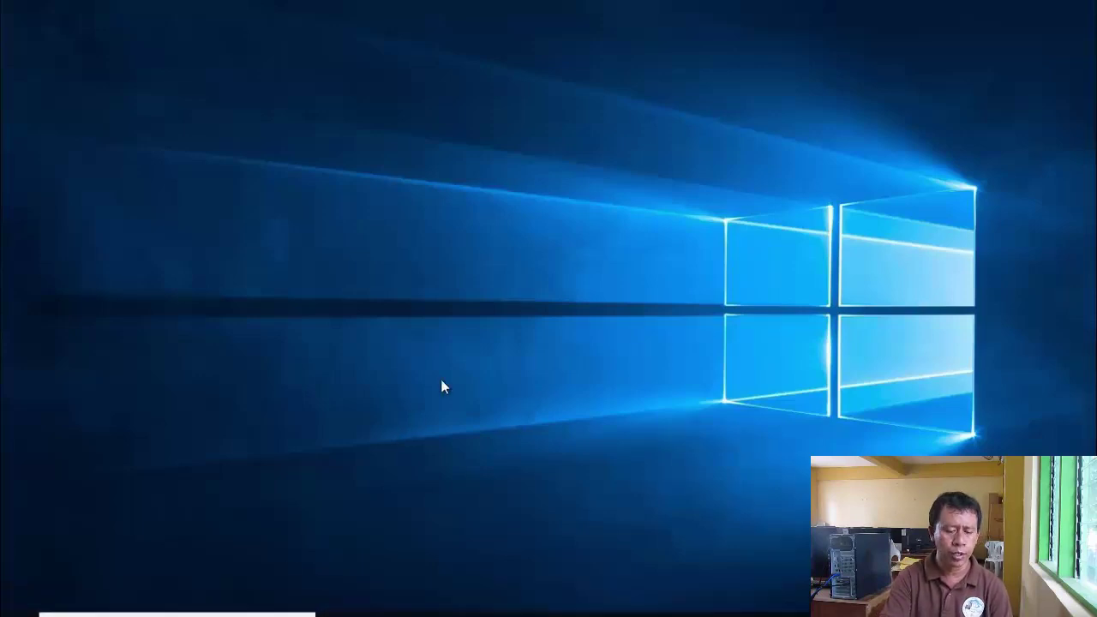
pyautogui.press('super')
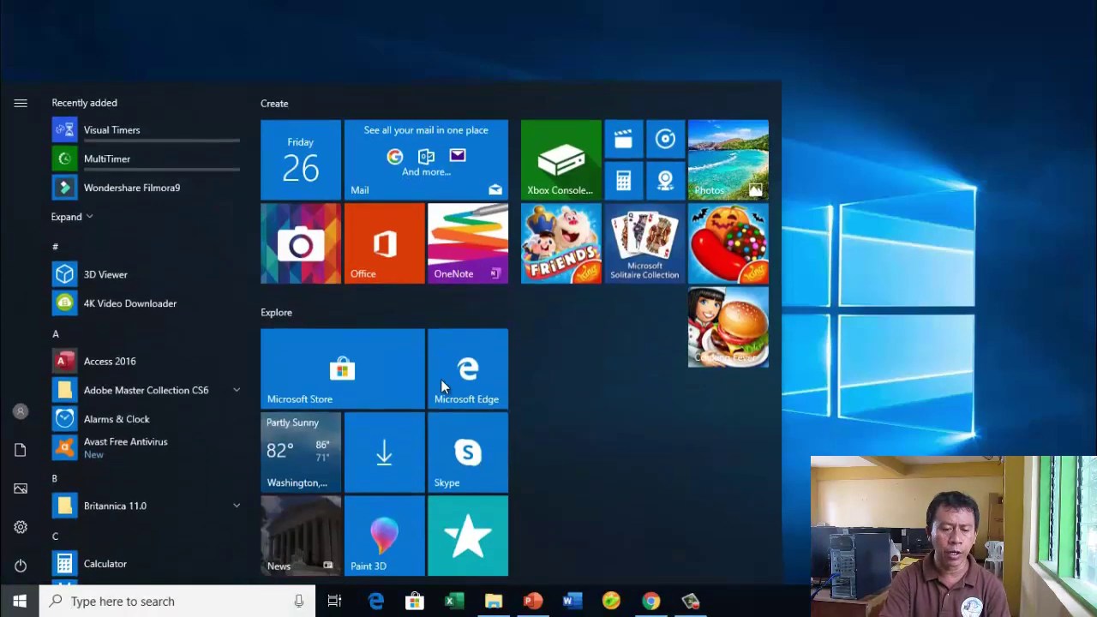
pyautogui.click(247, 605)
pyautogui.write('privacy')
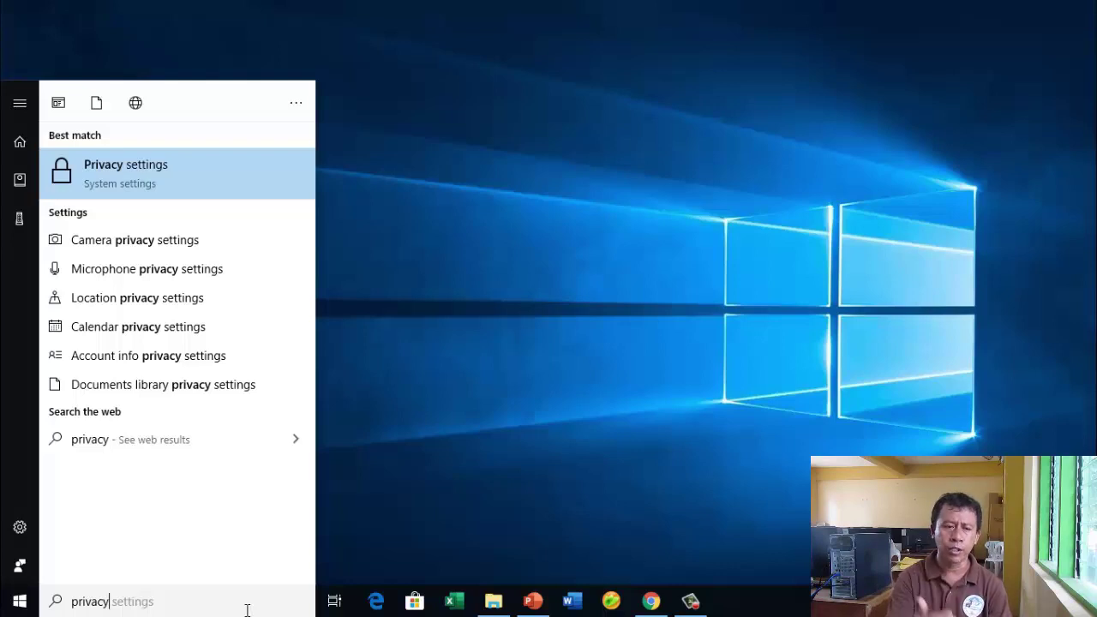
pyautogui.click(186, 171)
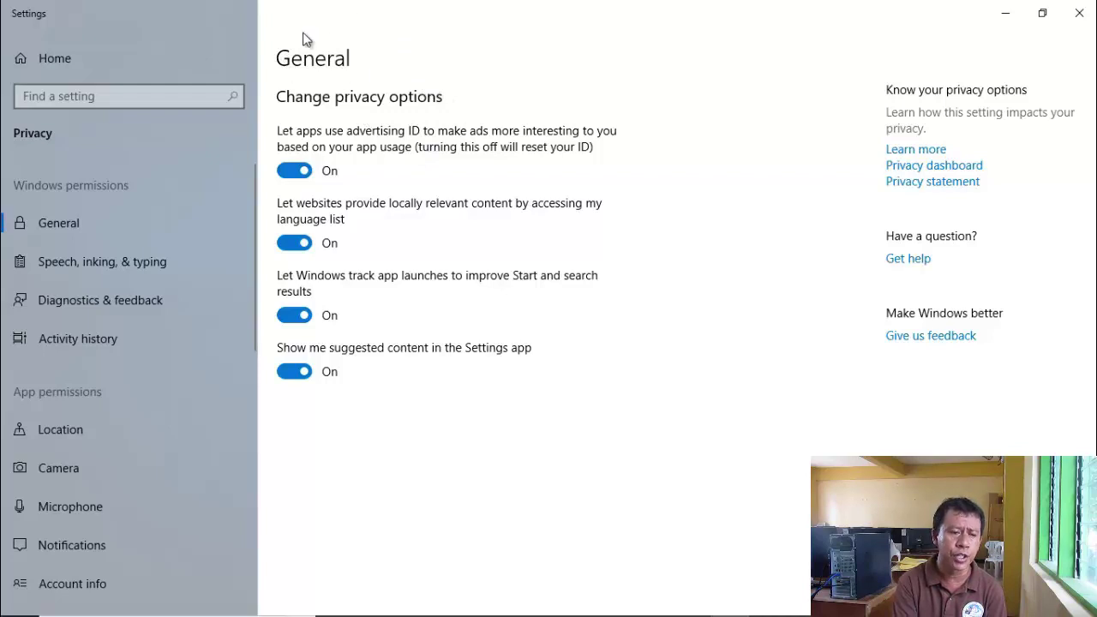
# - View the Speech, inking, & typing page, and turn off apps' use of the advertising ID on the General page
pyautogui.click(120, 273)
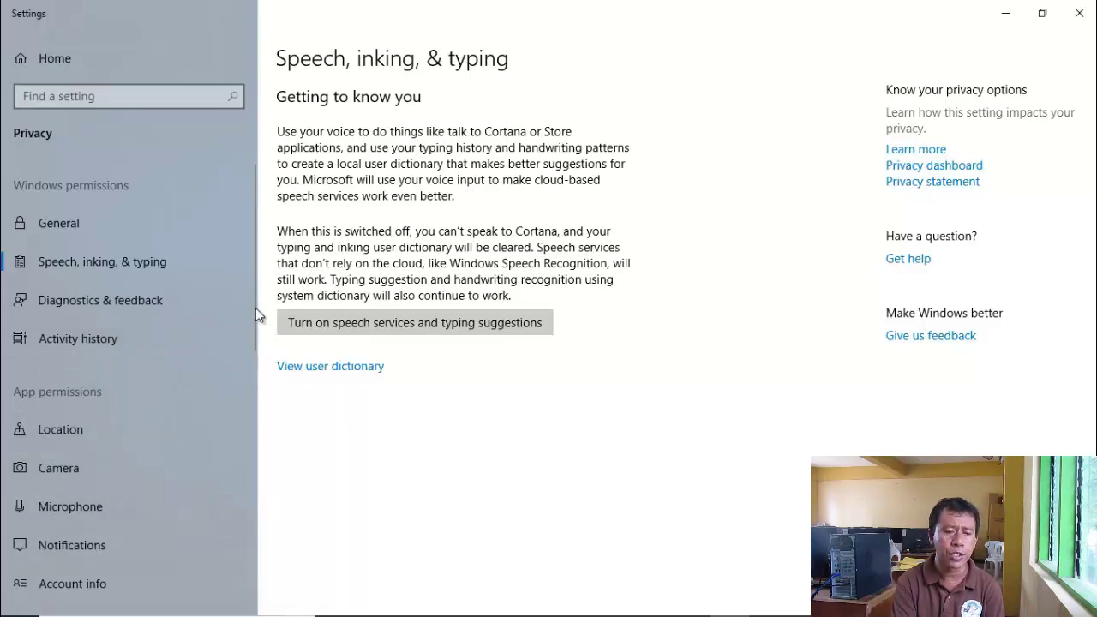
pyautogui.moveTo(249, 301); pyautogui.dragTo(255, 265)
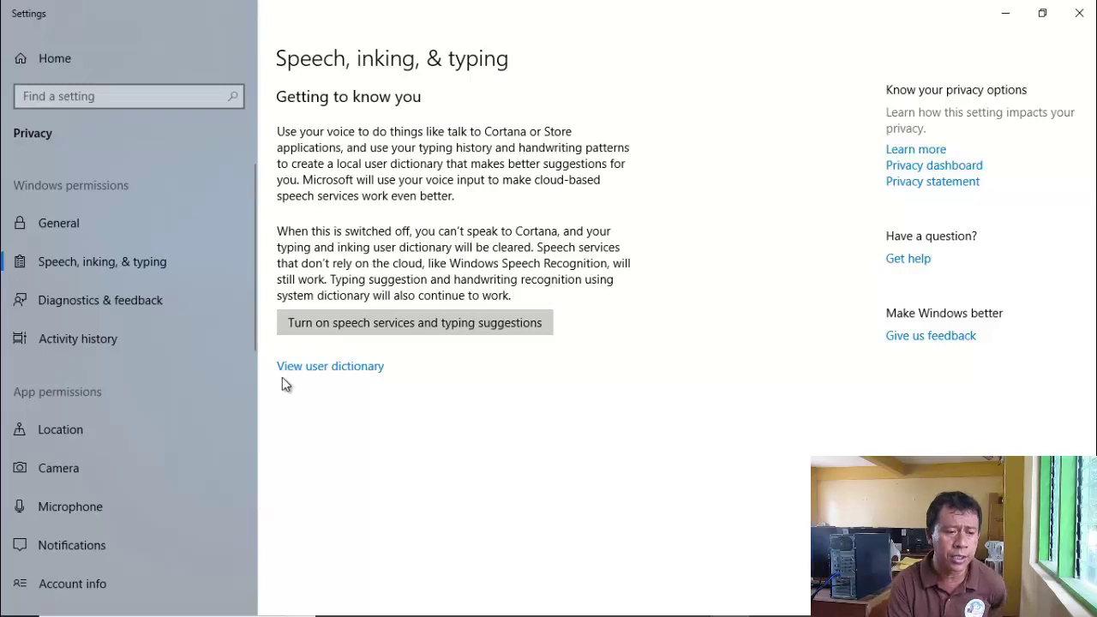
pyautogui.click(160, 218)
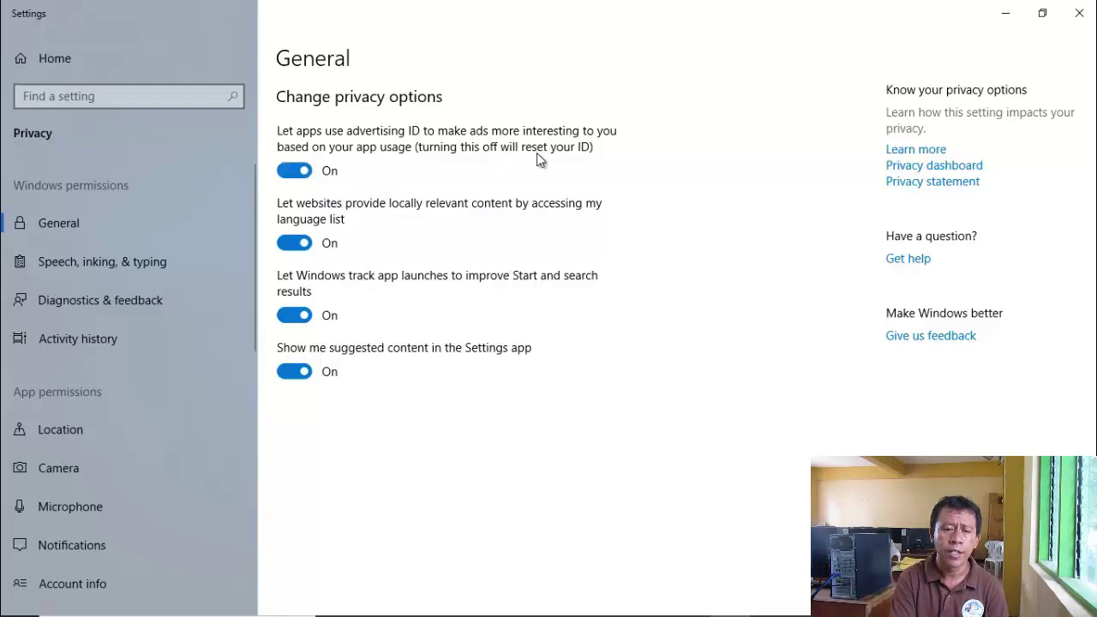
pyautogui.click(304, 169)
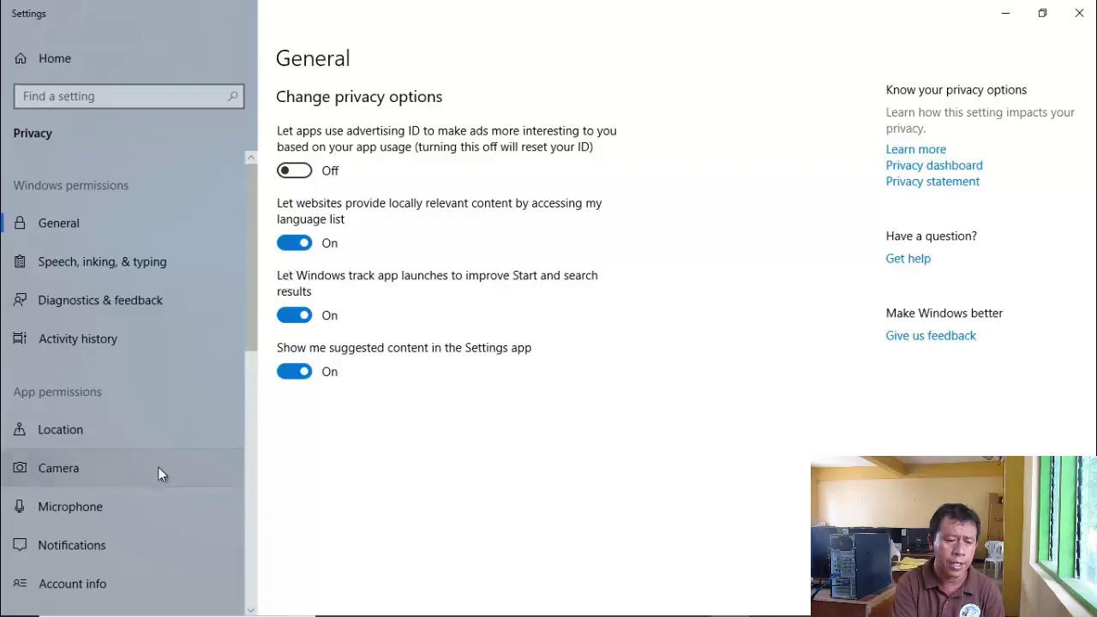
# - Open the Location privacy page and switch the Location service off and back on
pyautogui.click(117, 439)
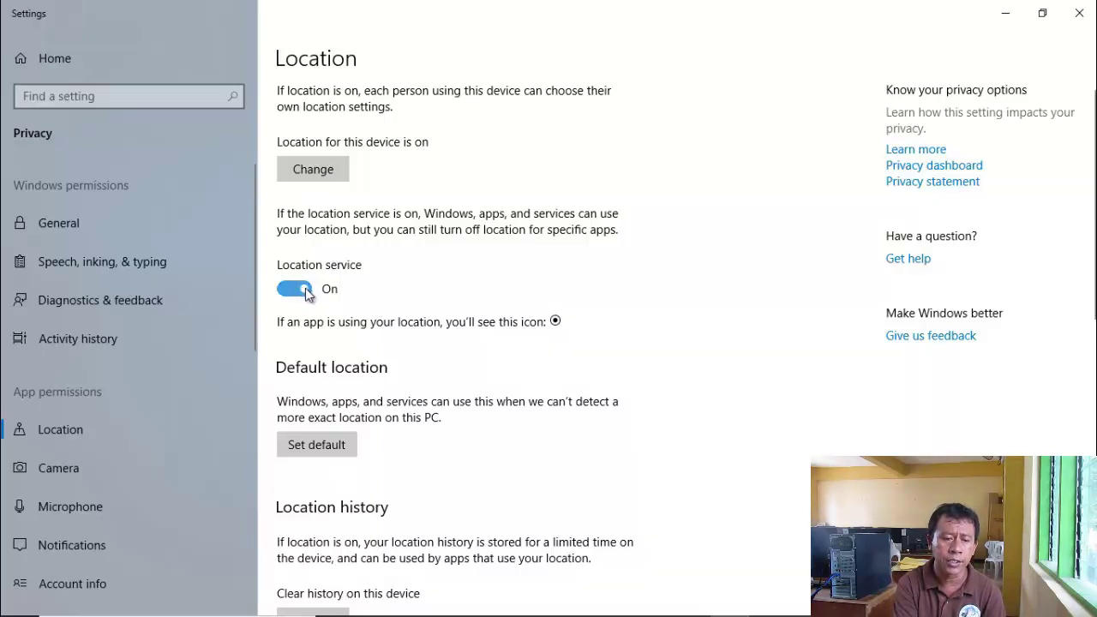
pyautogui.moveTo(305, 295); pyautogui.dragTo(284, 292)
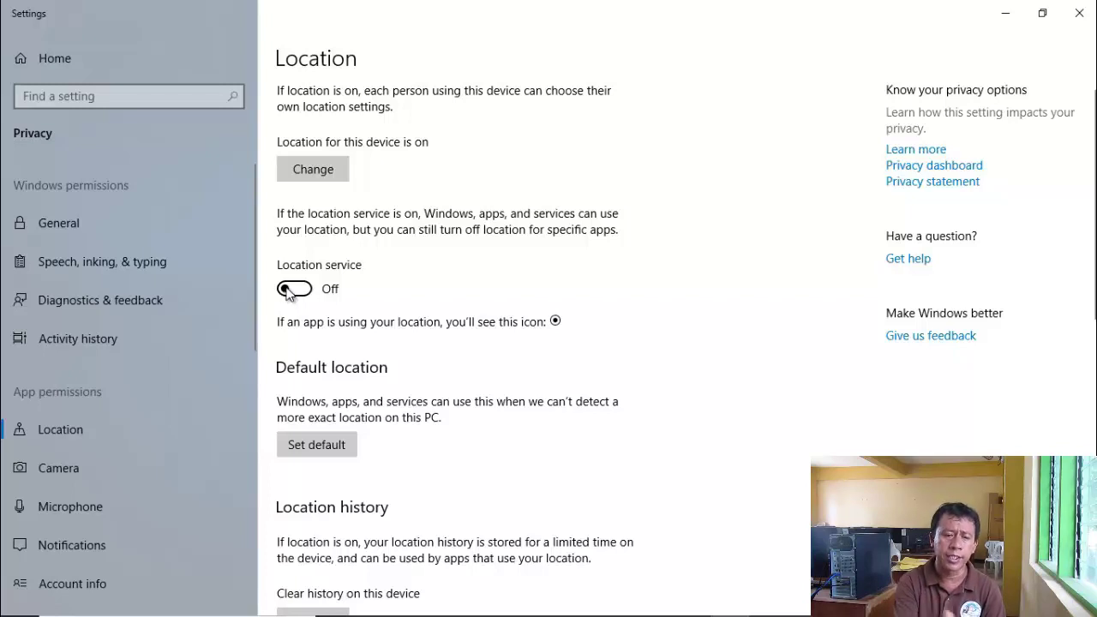
pyautogui.click(288, 290)
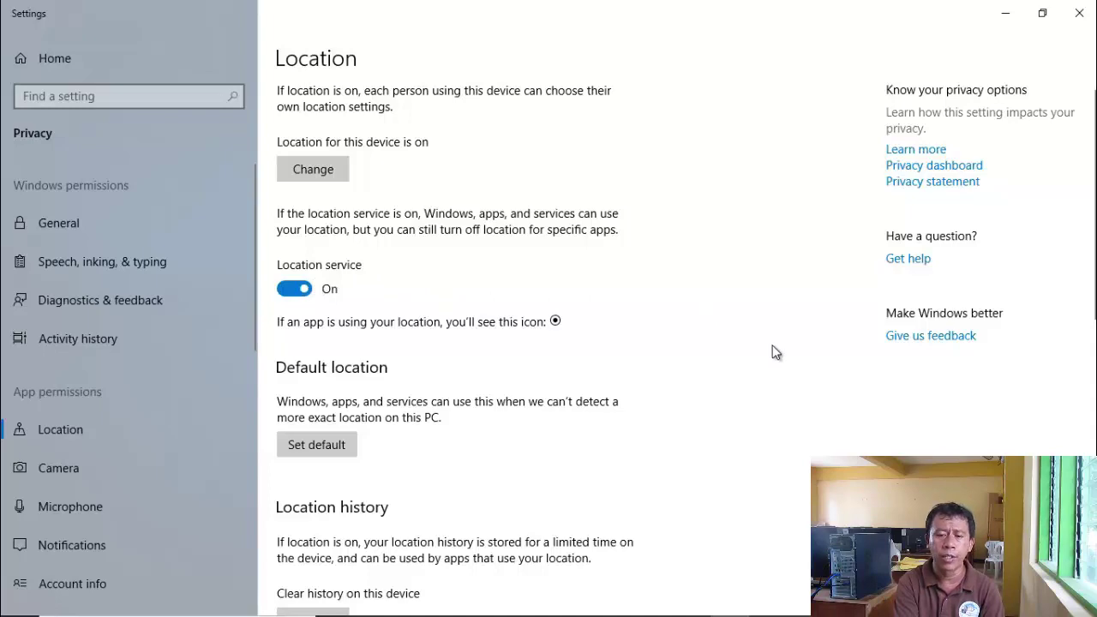
# - Review the location history section and the list of apps that can use the precise location
pyautogui.scroll(-5, 1094, 370)
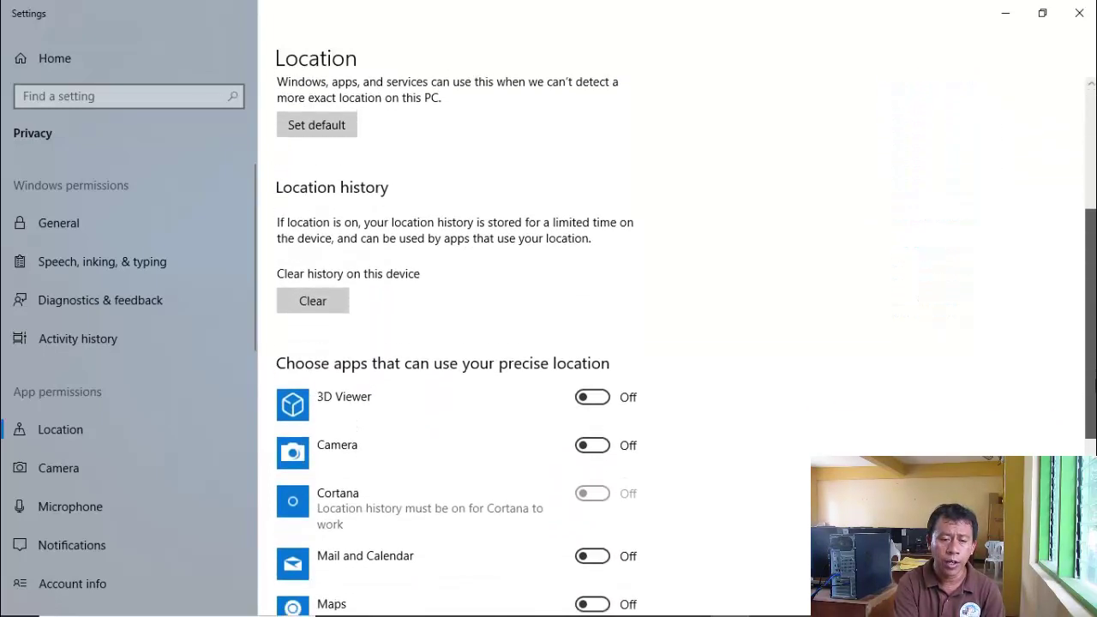
pyautogui.moveTo(1093, 383); pyautogui.dragTo(1093, 442)
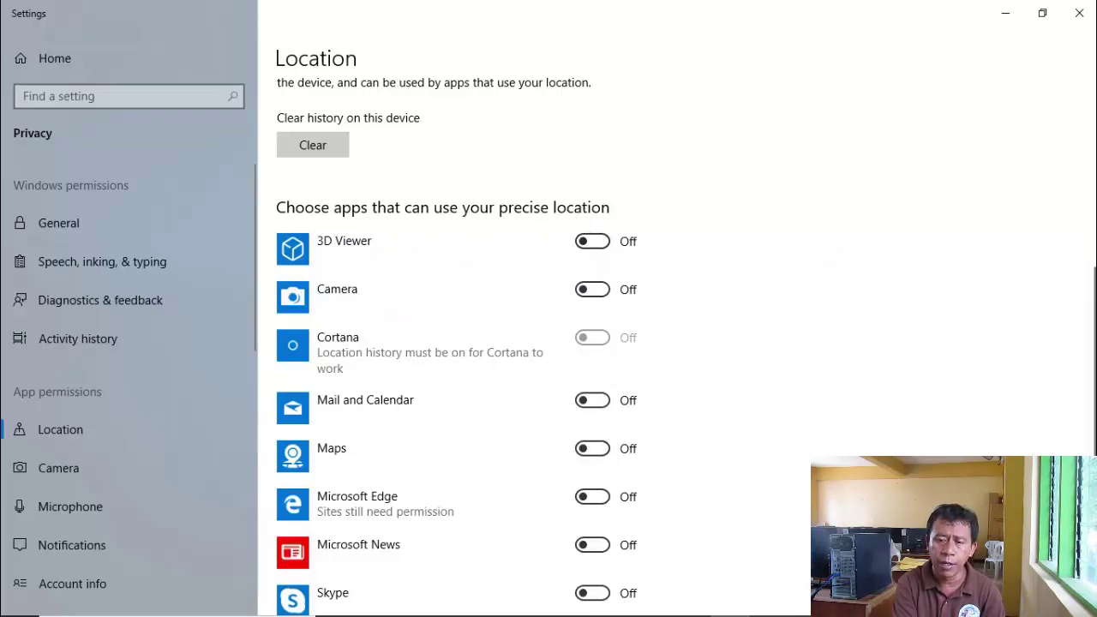
pyautogui.scroll(-3, 1092, 279)
pyautogui.scroll(3, 762, 251)
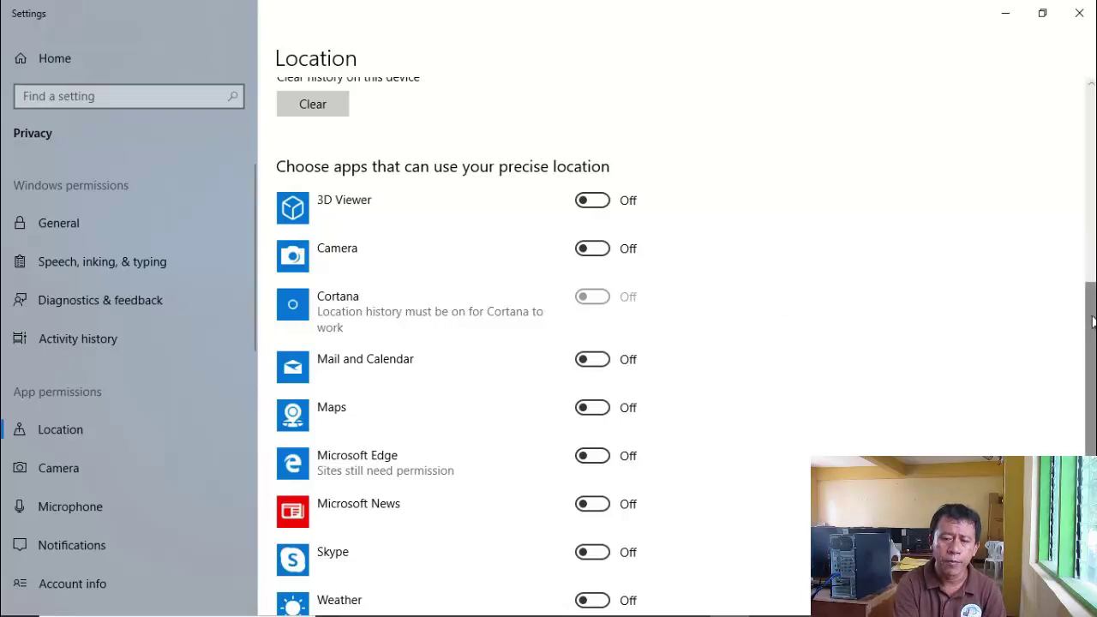
pyautogui.moveTo(1091, 322); pyautogui.dragTo(1089, 161)
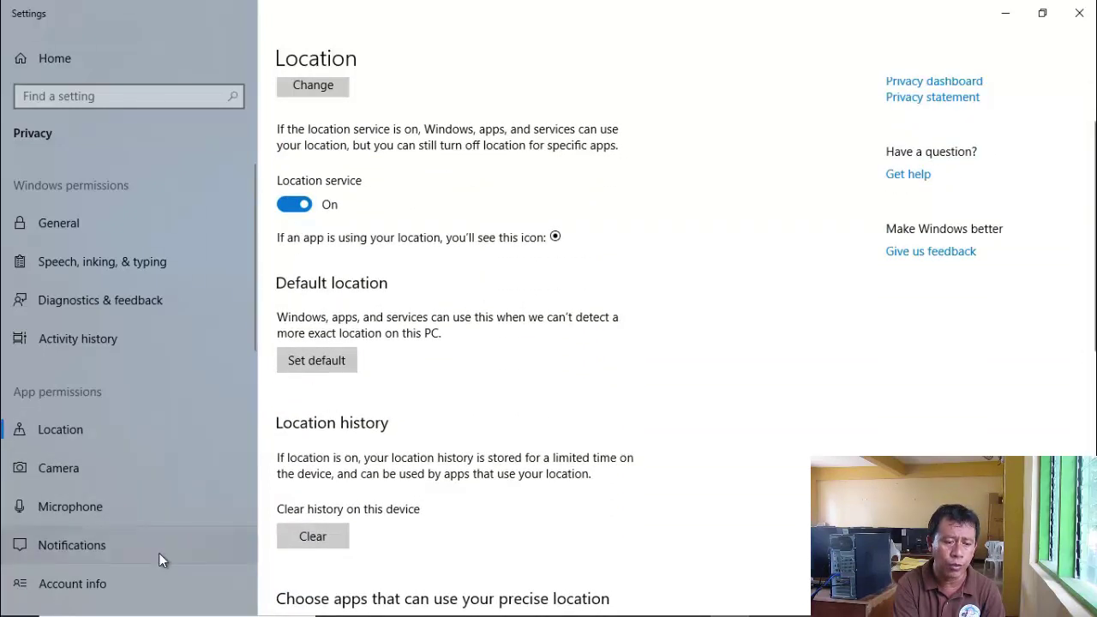
# - Open the Account info privacy page and switch the overall app access to account info off and back on
pyautogui.click(85, 584)
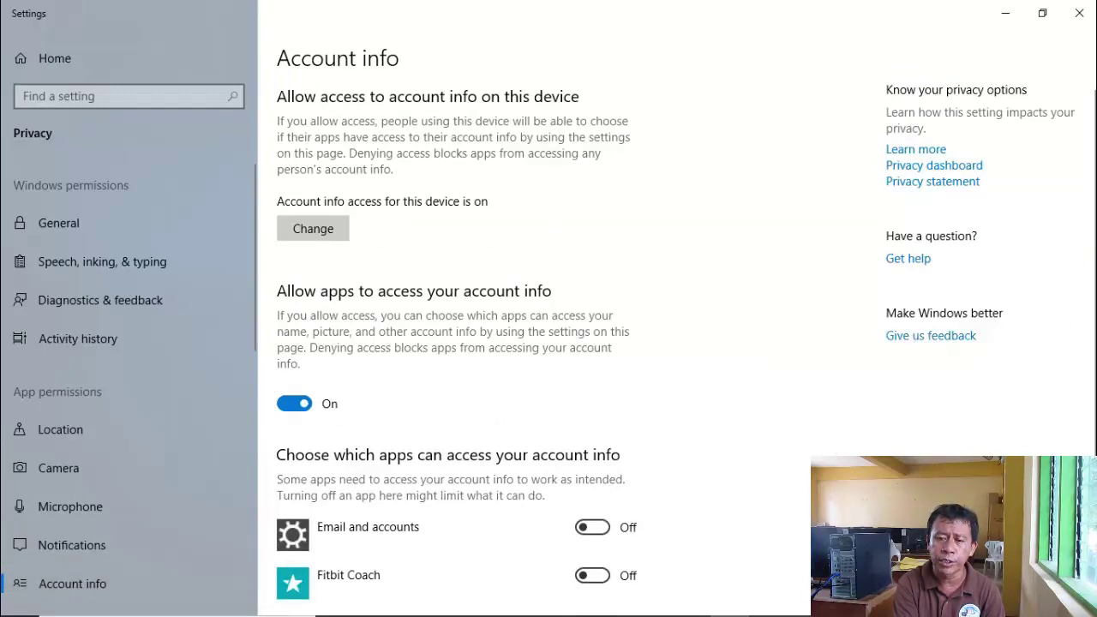
pyautogui.scroll(-1, 1092, 221)
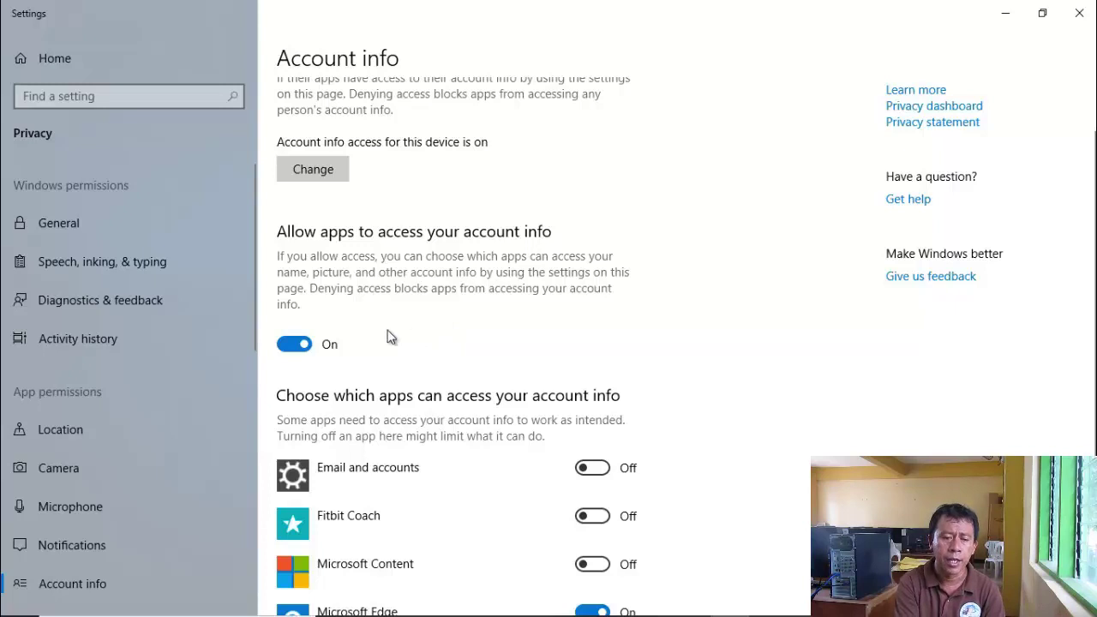
pyautogui.click(290, 345)
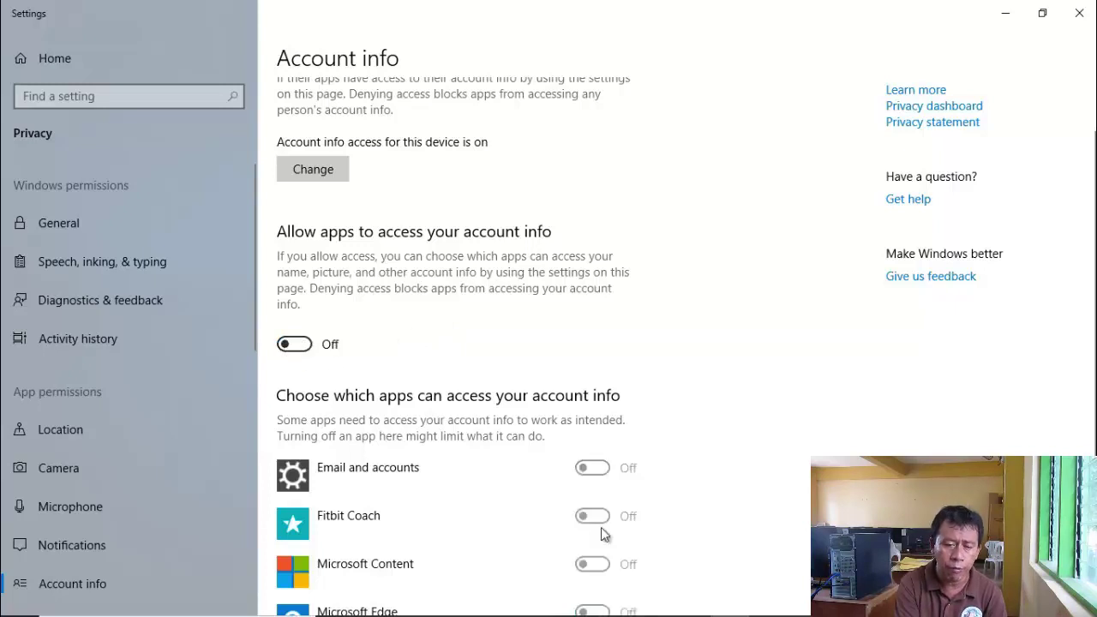
pyautogui.scroll(-2, 1045, 342)
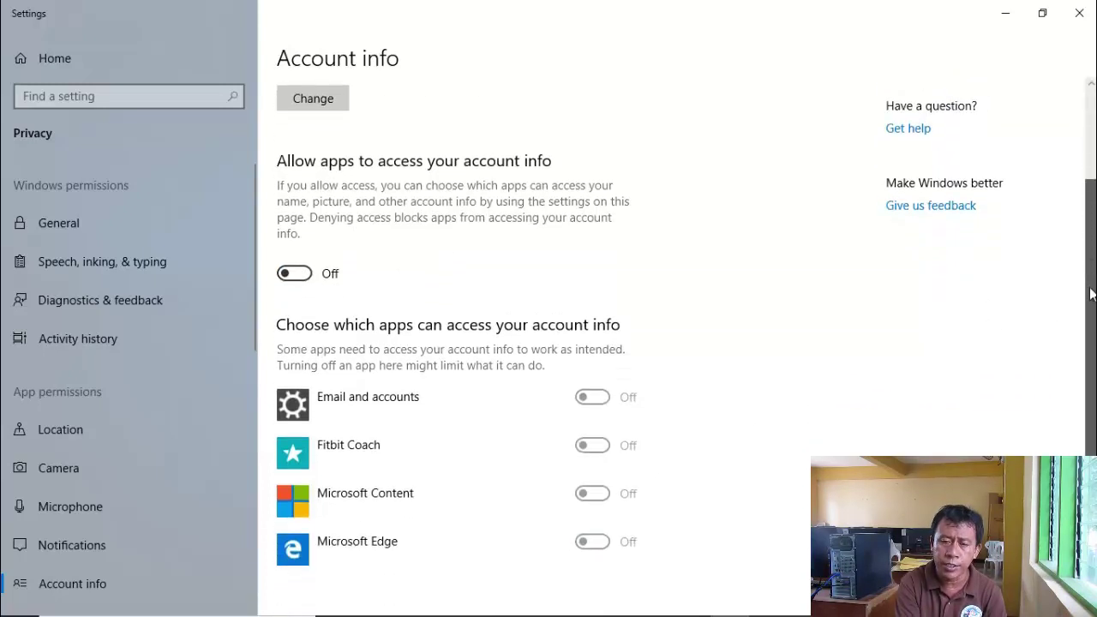
pyautogui.click(304, 273)
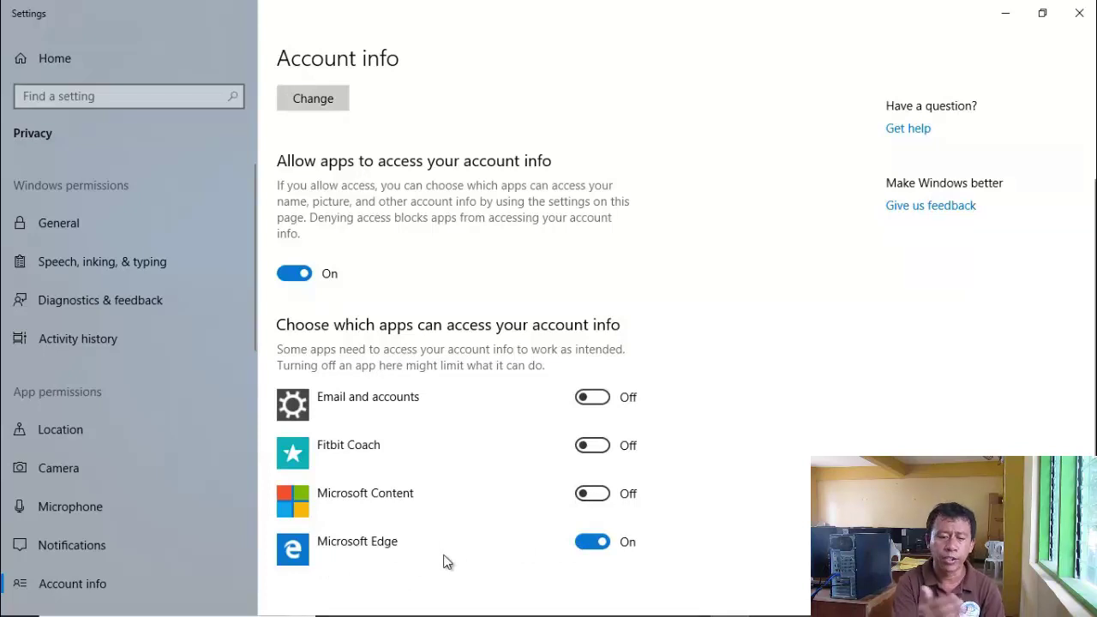
# - Turn off Microsoft Edge's individual access to account info
pyautogui.click(590, 541)
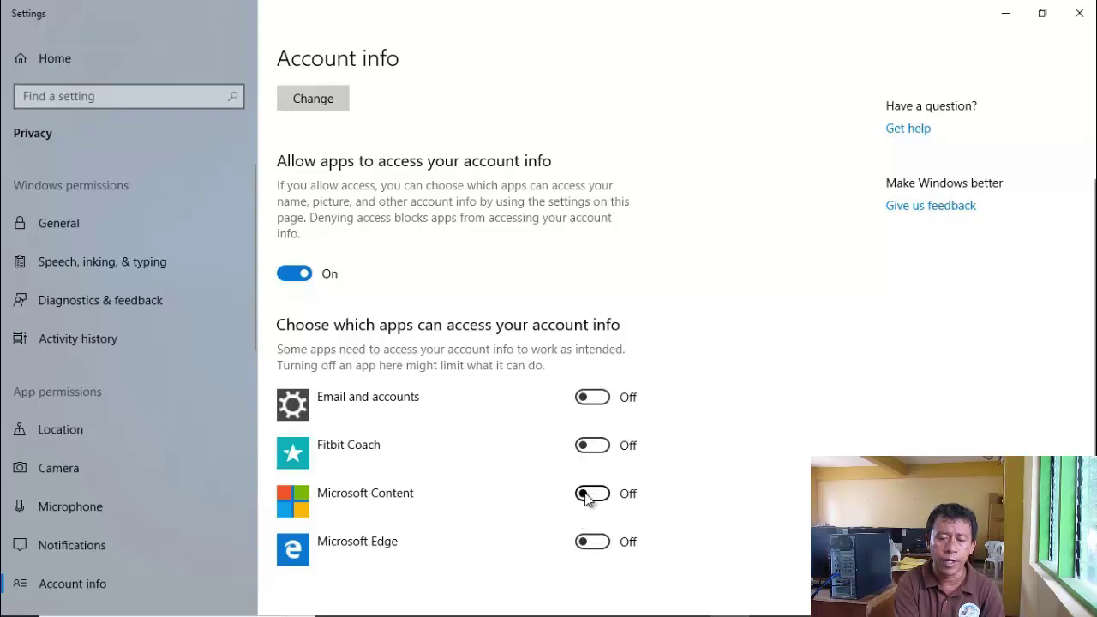
pyautogui.moveTo(582, 500)
pyautogui.mouseDown()
pyautogui.moveTo(615, 500)
pyautogui.moveTo(578, 493)
pyautogui.mouseUp()
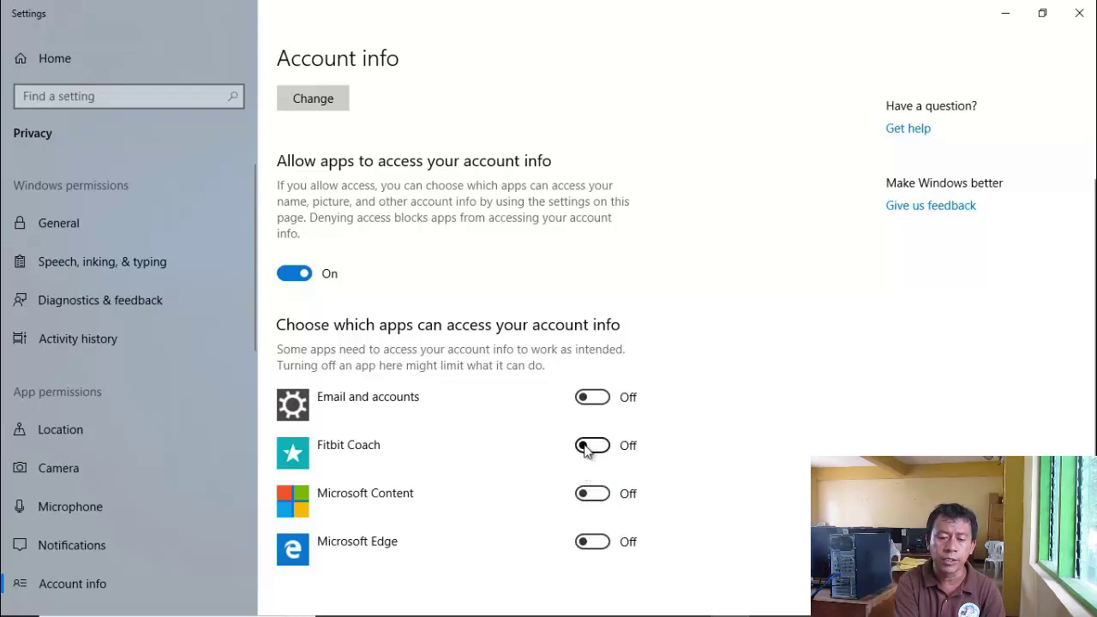
pyautogui.moveTo(587, 449)
pyautogui.mouseDown()
pyautogui.moveTo(613, 450)
pyautogui.moveTo(581, 447)
pyautogui.mouseUp()
pyautogui.moveTo(591, 399)
pyautogui.mouseDown()
pyautogui.moveTo(607, 400)
pyautogui.moveTo(584, 400)
pyautogui.mouseUp()
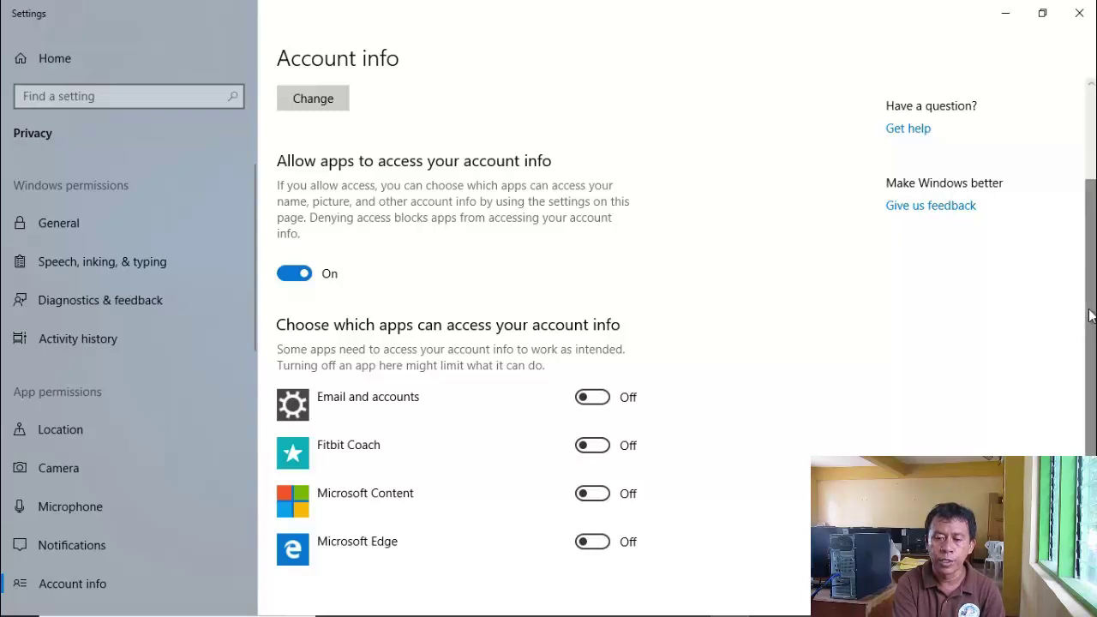
# - Turn off the overall option that allows apps to access account info
pyautogui.moveTo(1090, 315); pyautogui.dragTo(1092, 218)
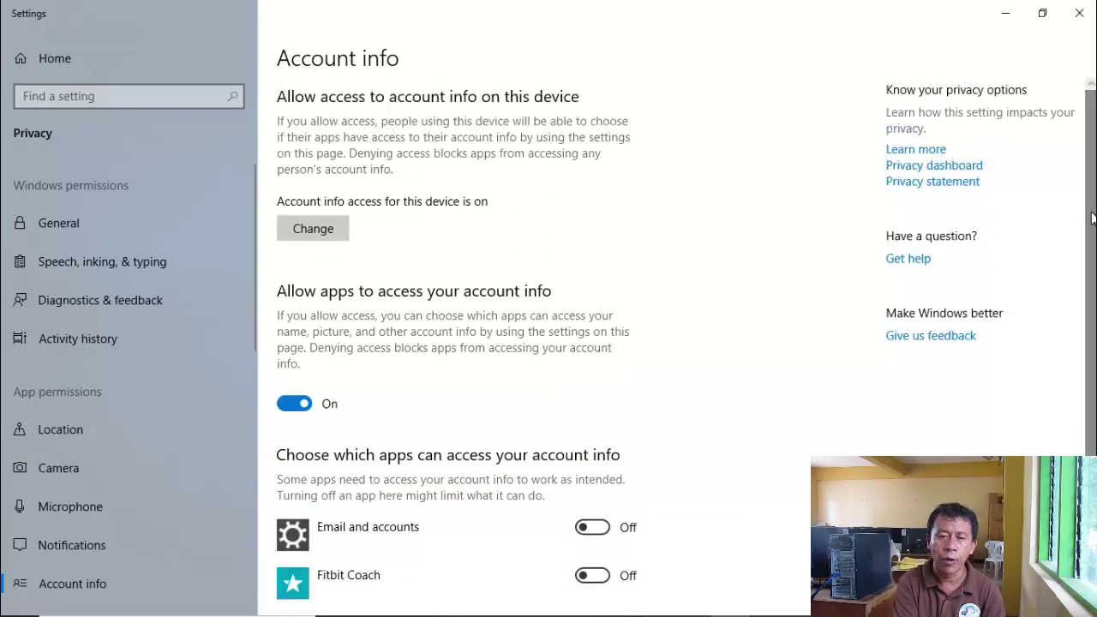
pyautogui.scroll(-3, 1092, 217)
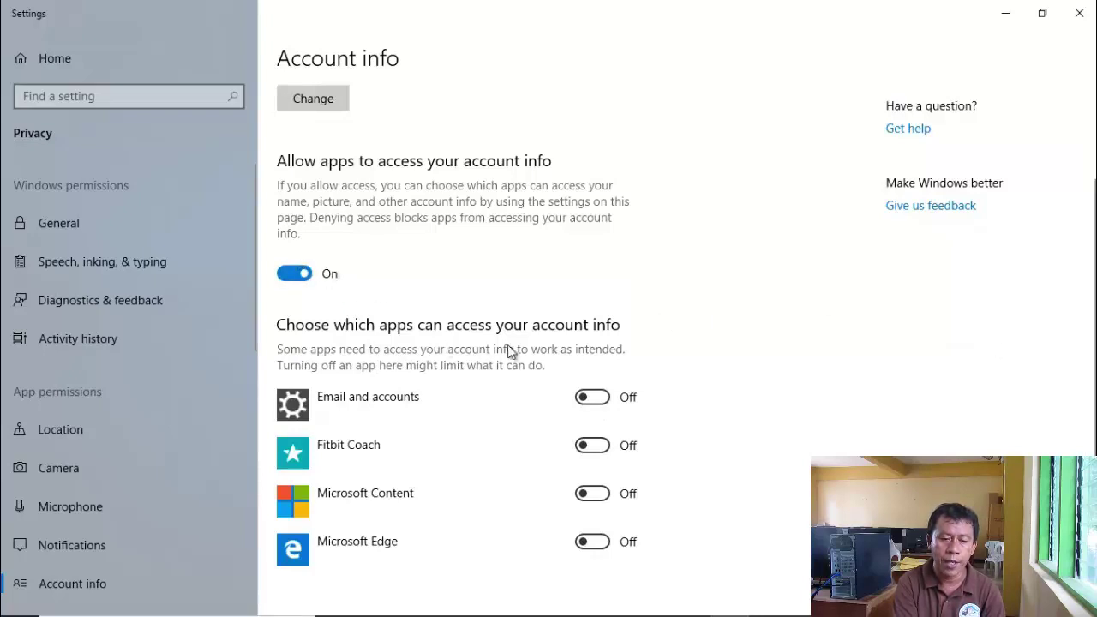
pyautogui.click(289, 275)
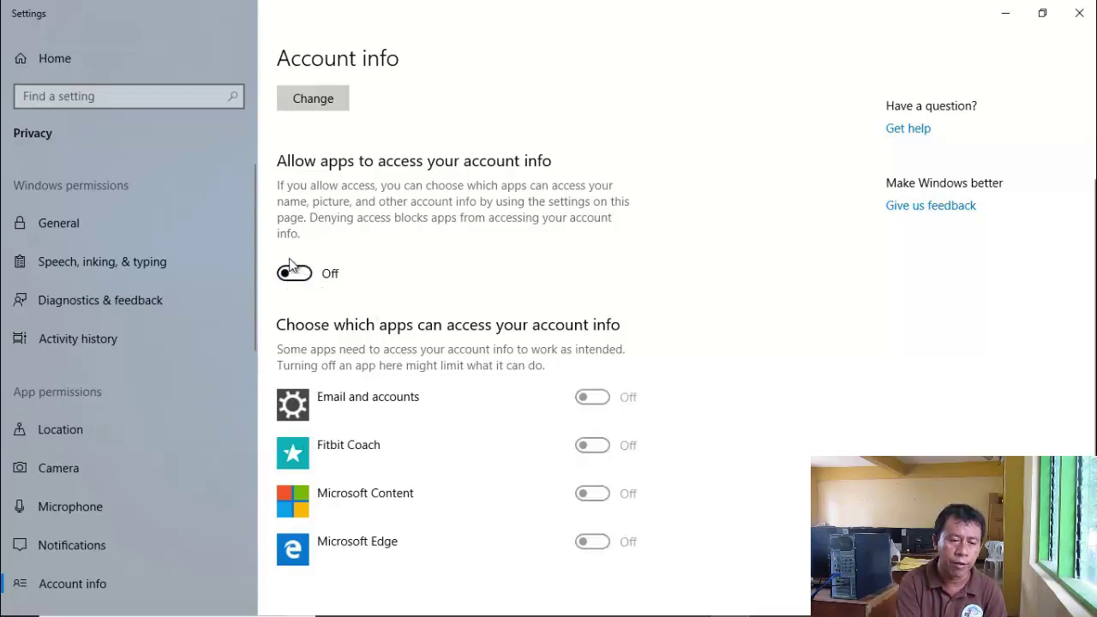
# - Look through the remaining app permission categories and the account info options, and close the Settings window
pyautogui.moveTo(251, 250); pyautogui.dragTo(253, 355)
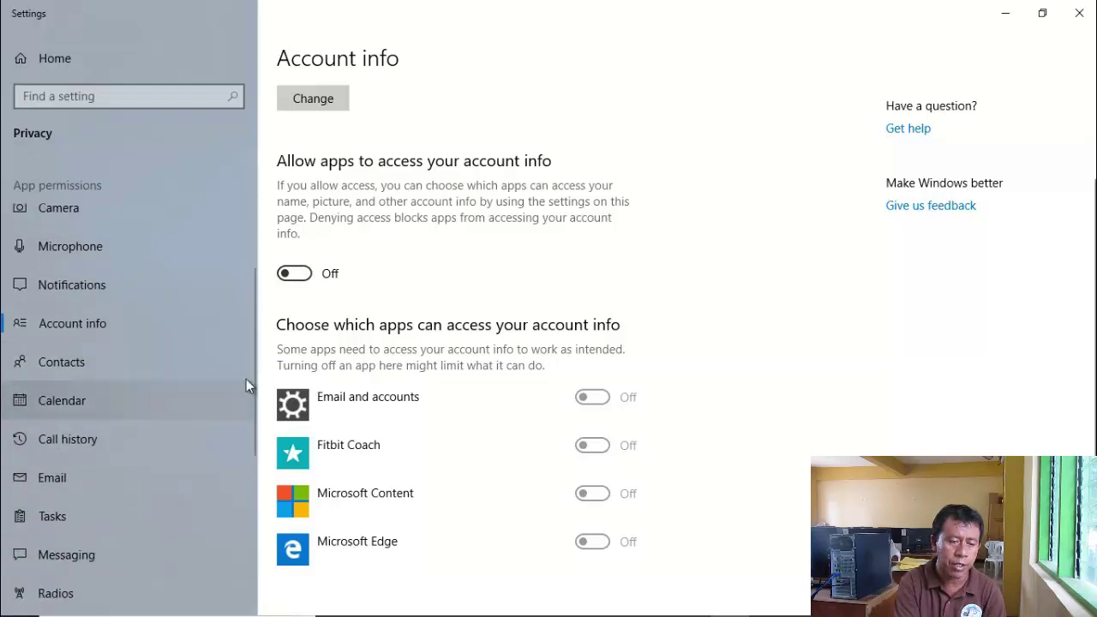
pyautogui.moveTo(252, 297); pyautogui.dragTo(252, 398)
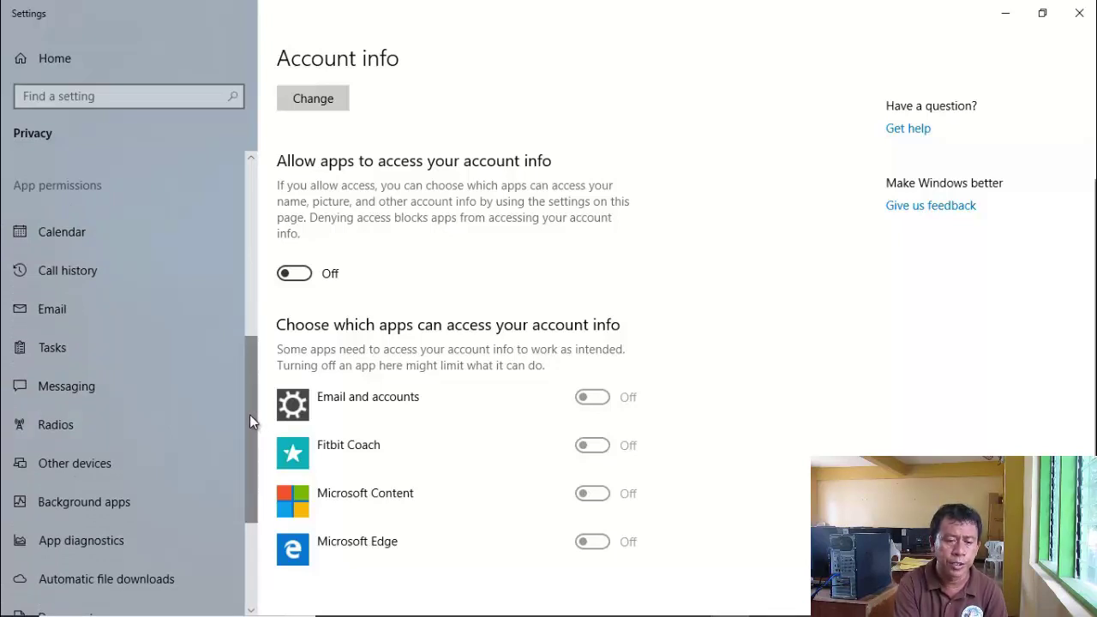
pyautogui.moveTo(249, 415); pyautogui.dragTo(250, 224)
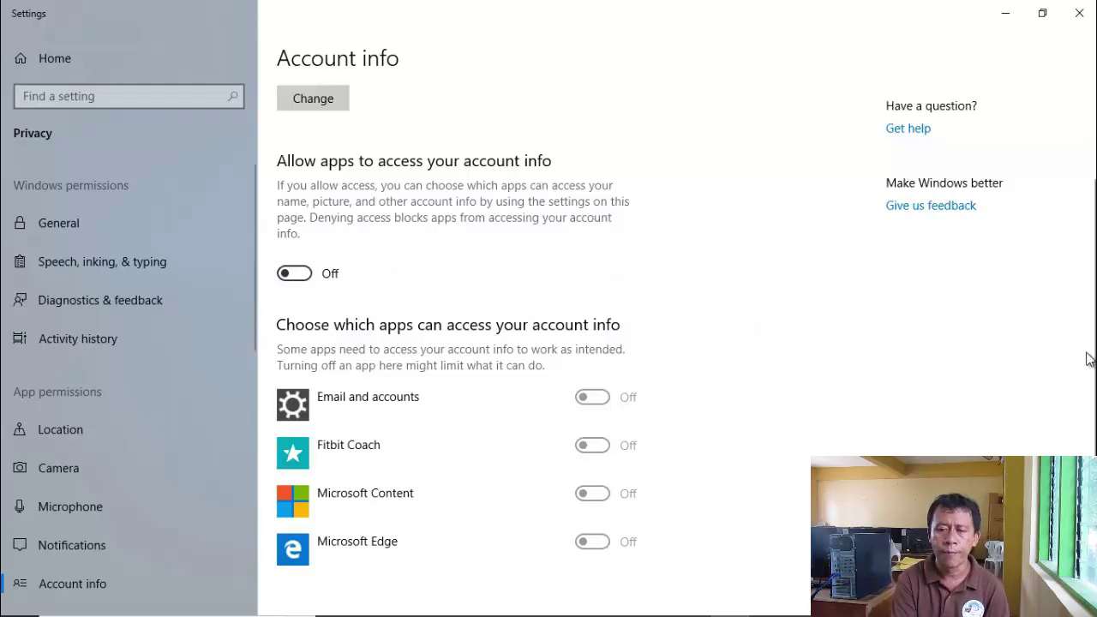
pyautogui.scroll(3, 1090, 305)
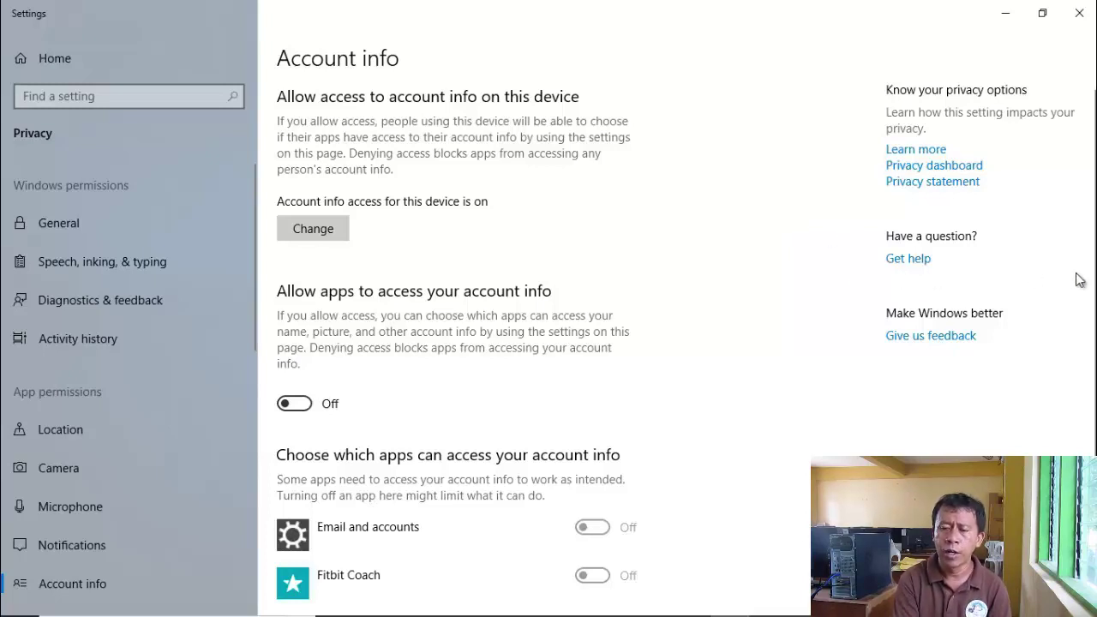
pyautogui.scroll(-3, 1093, 282)
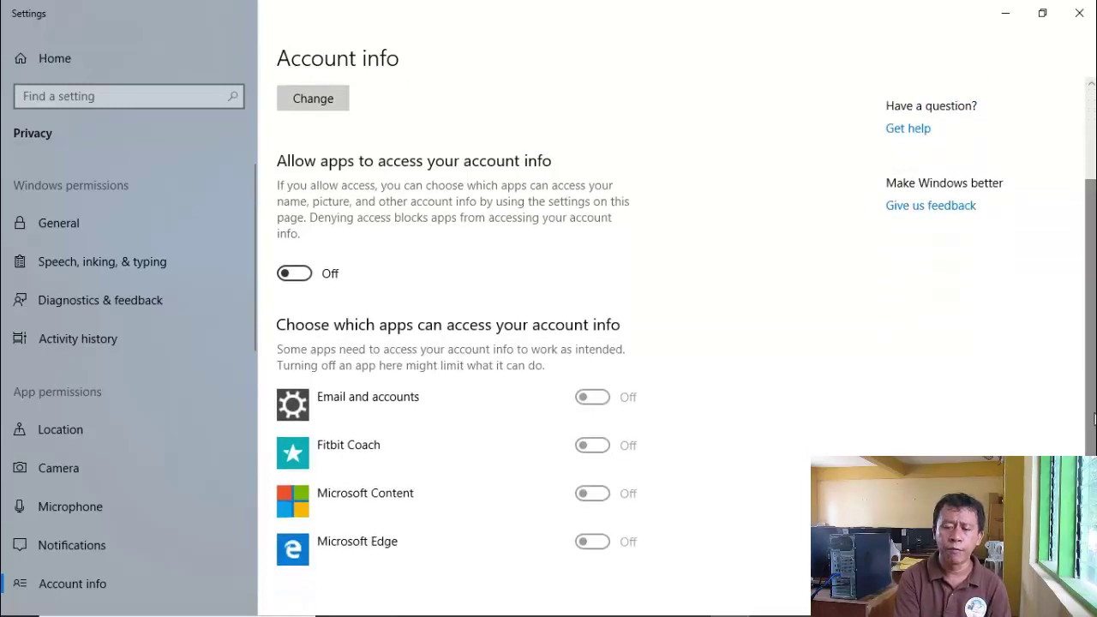
pyautogui.scroll(3, 1090, 283)
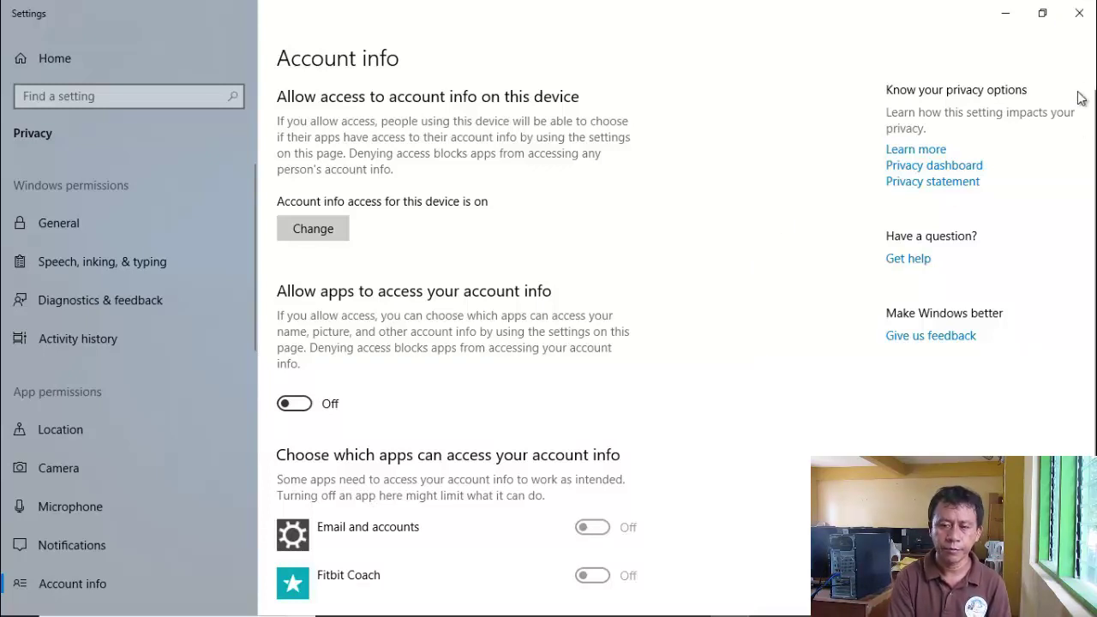
pyautogui.click(1079, 12)
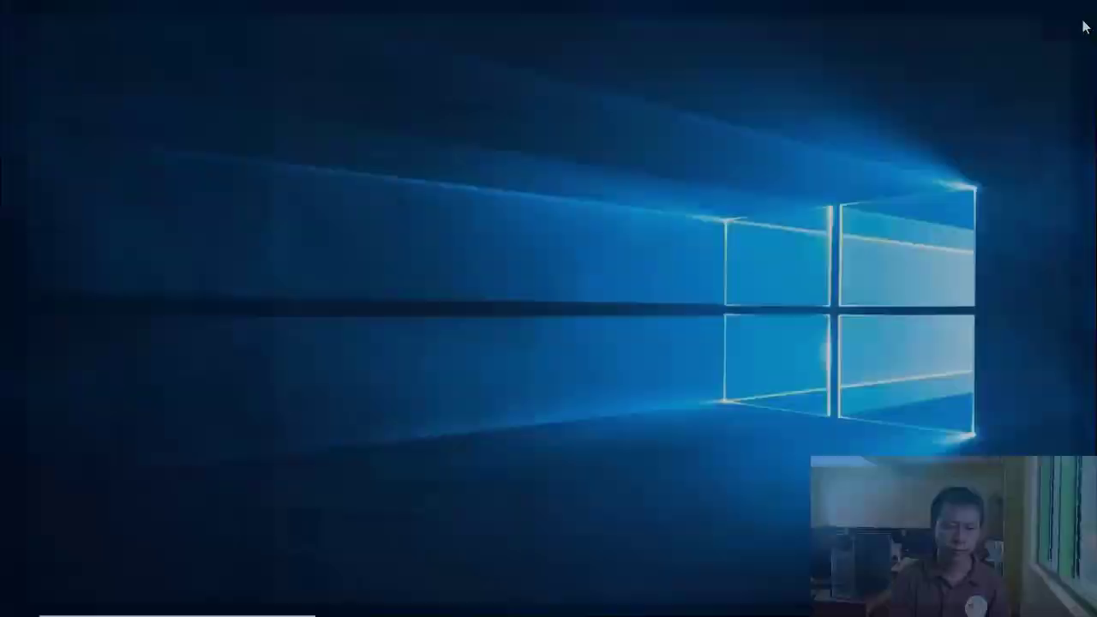